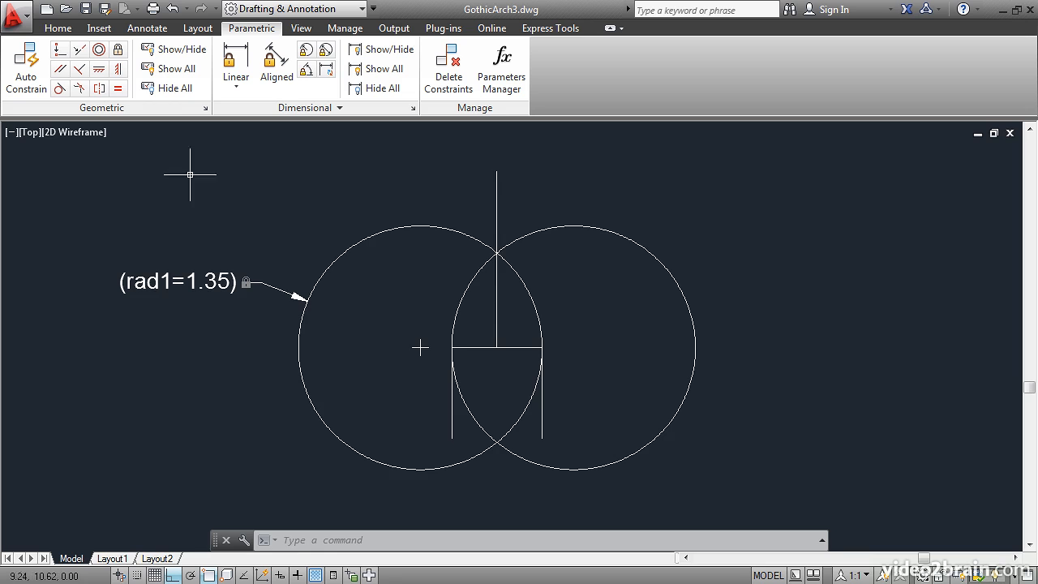
Start a block definition from all the arch geometry and the radius dimension, naming it Ogive Designer
left_click(98, 148)
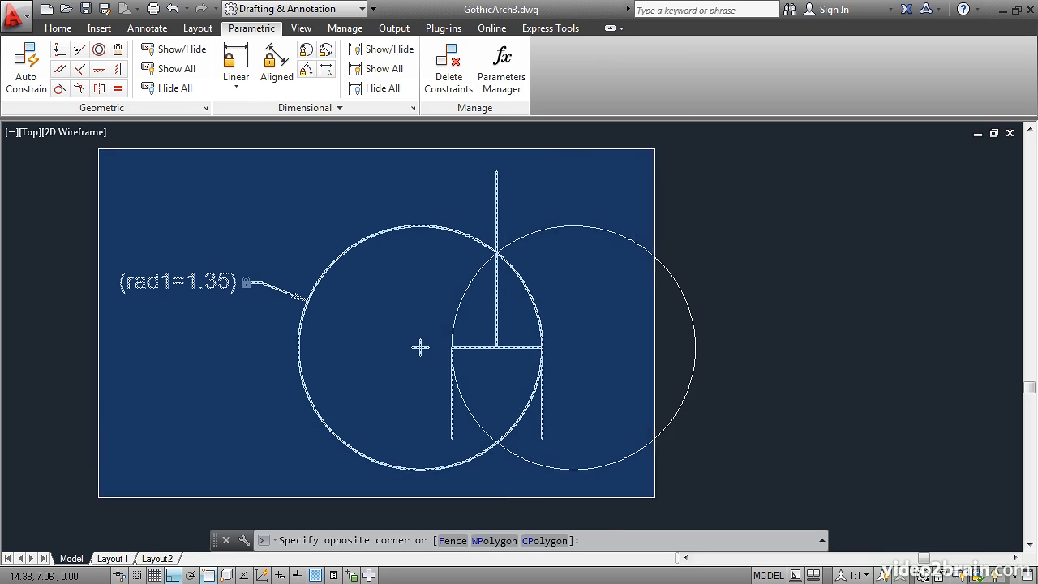
left_click(754, 507)
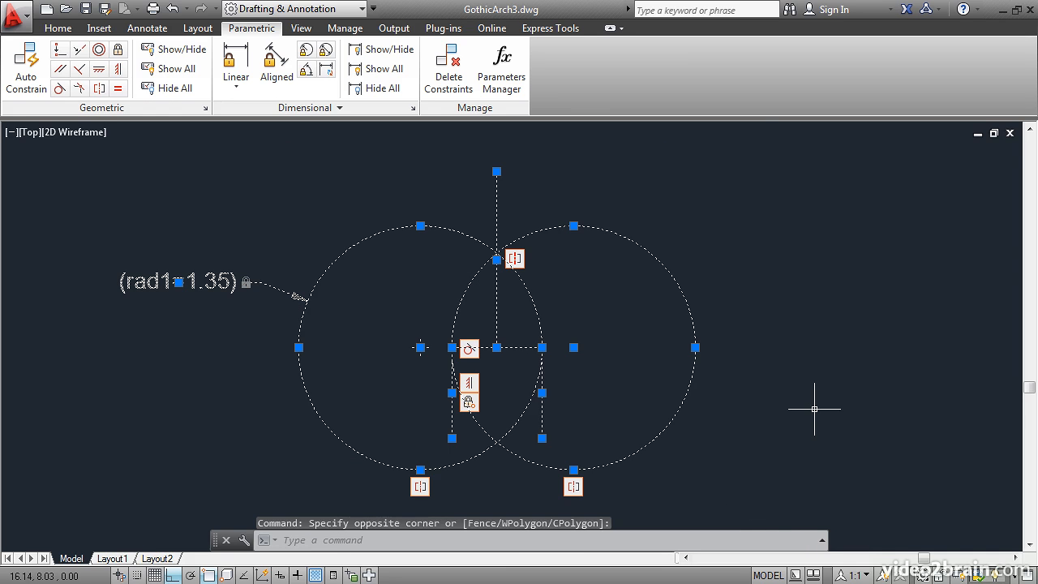
type("B")
key("Return")
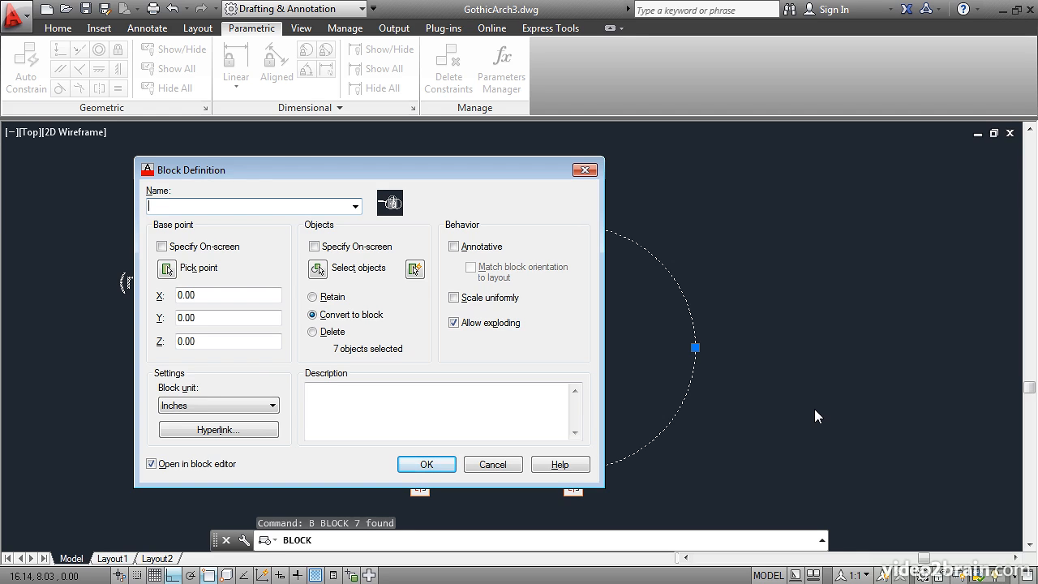
type("Ogive Designer")
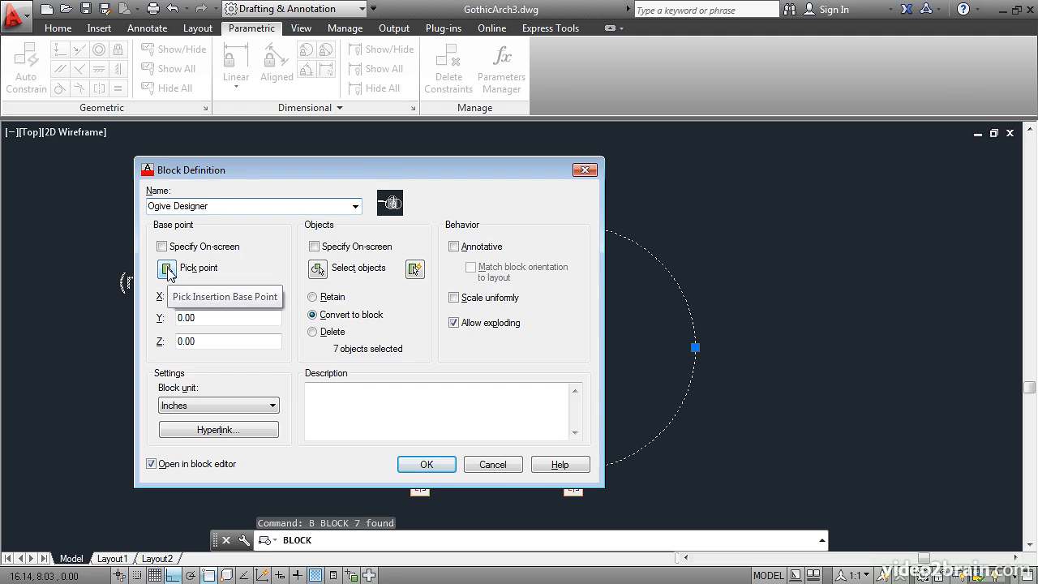
Set the block's base point at the lower endpoint of the vertical centre line and create the block, opening it in the block editor
left_click(167, 268)
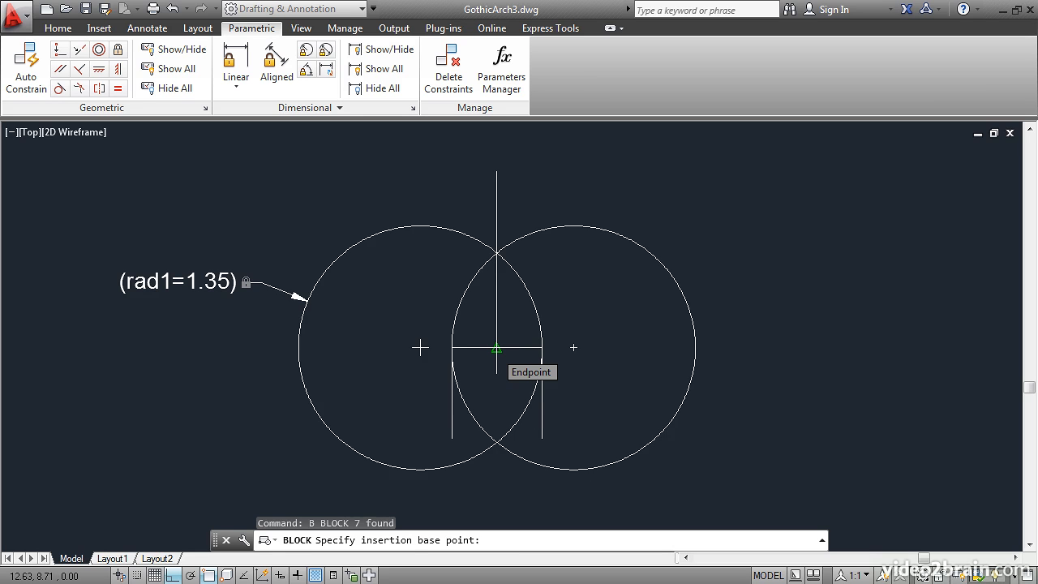
left_click(496, 347)
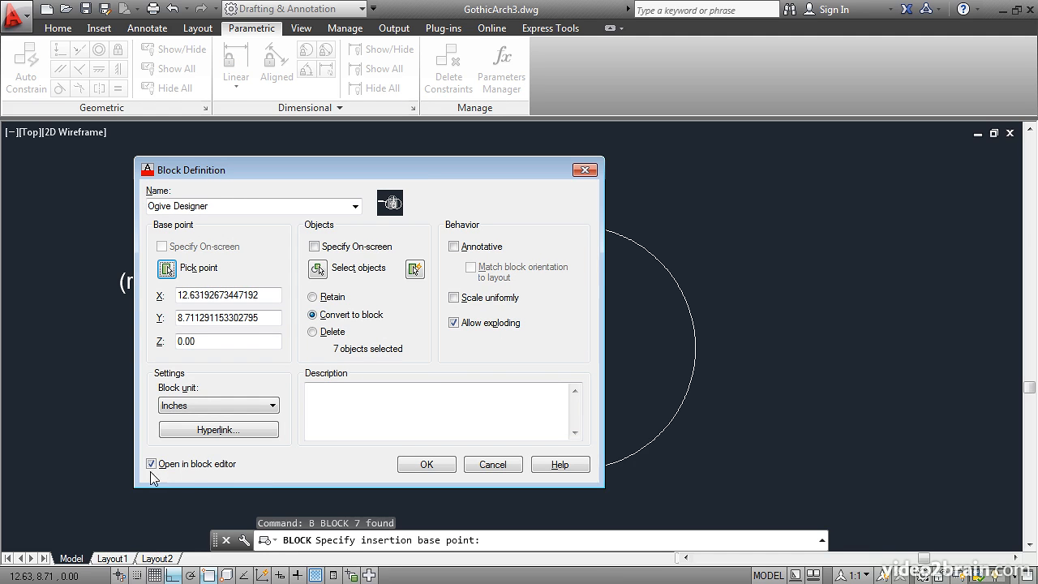
left_click(418, 466)
left_click(412, 470)
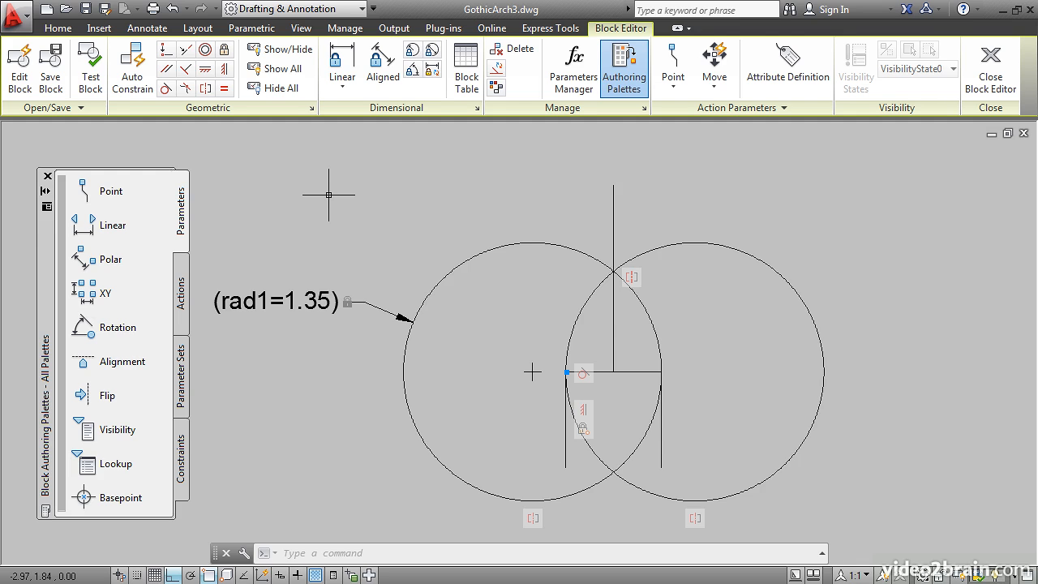
Add a radius constraint parameter to the right circle, placing its dimension line at the circle's outer quadrant
left_click(411, 50)
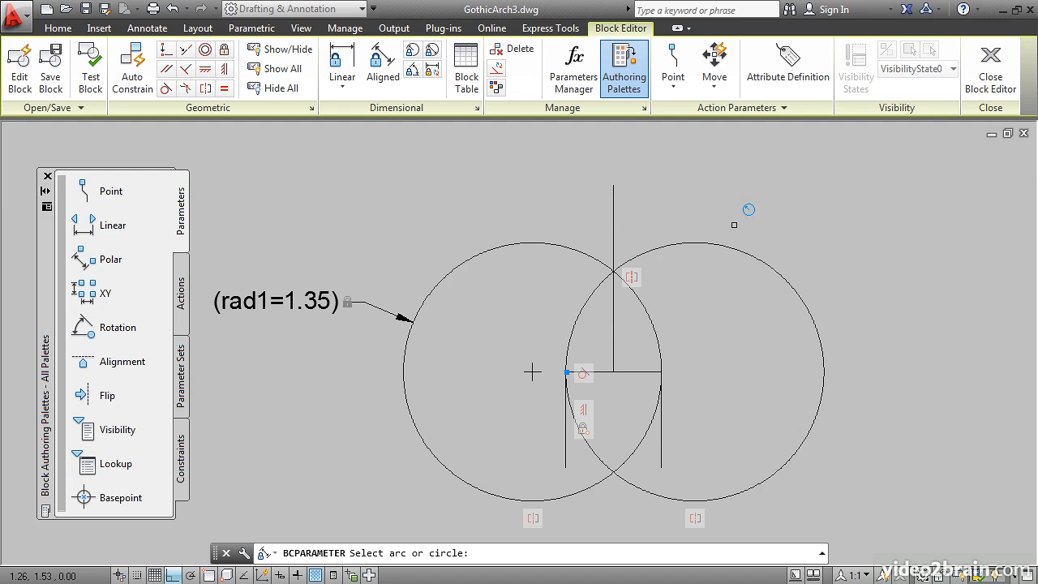
left_click(791, 278)
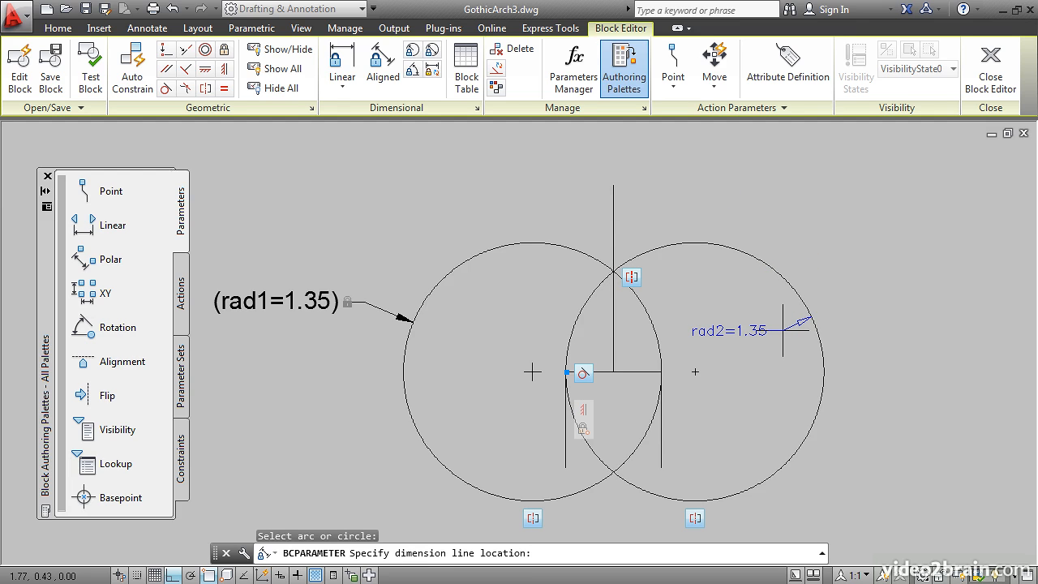
right_click(783, 330, "shift")
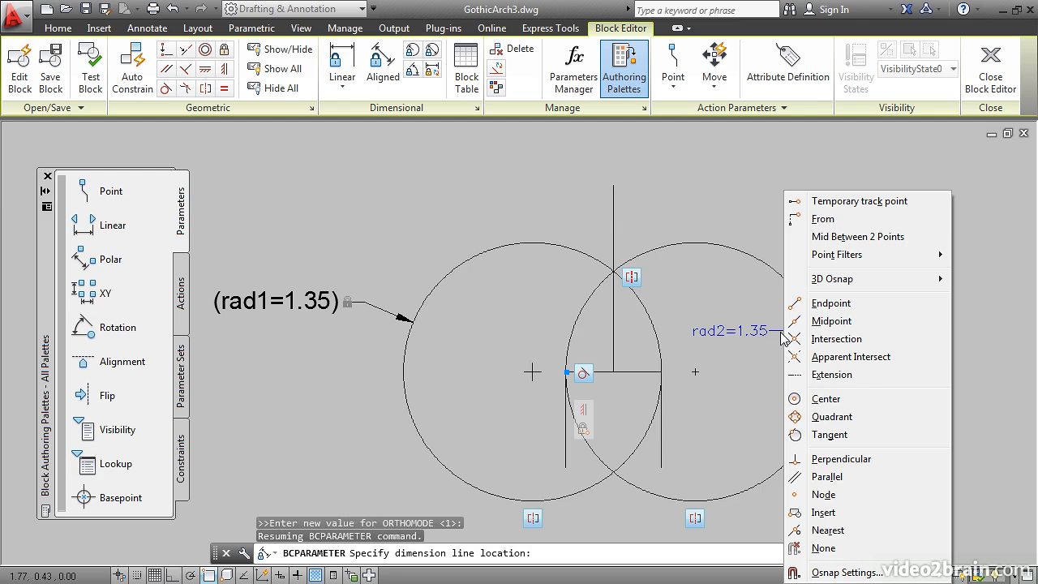
left_click(818, 417)
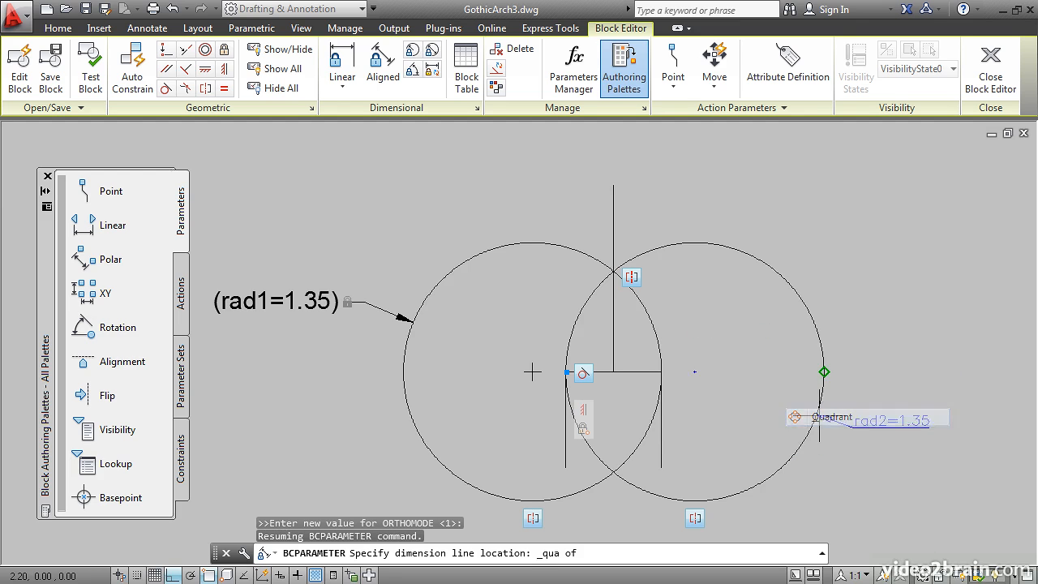
left_click(823, 371)
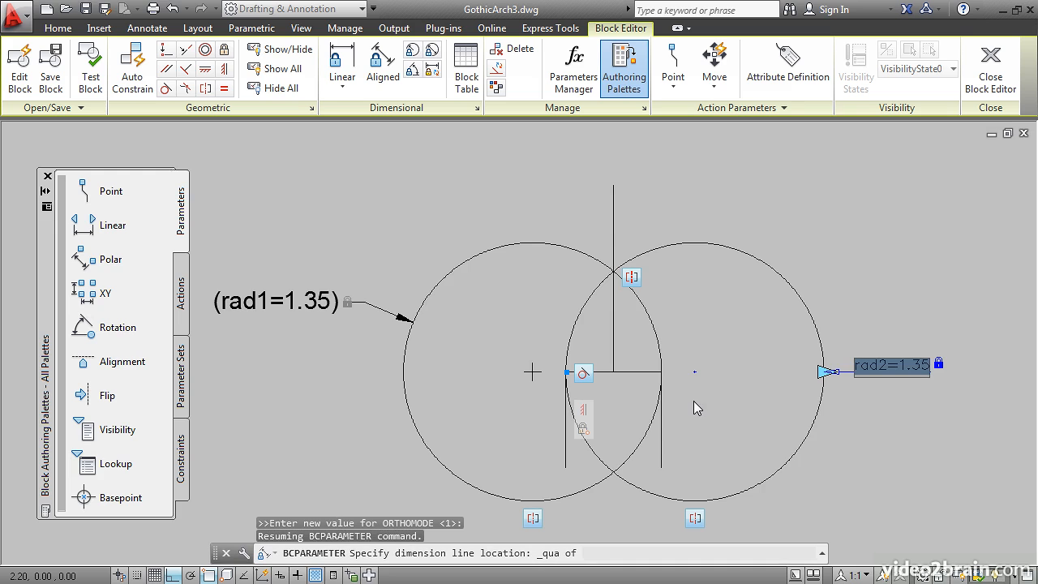
left_click(909, 406)
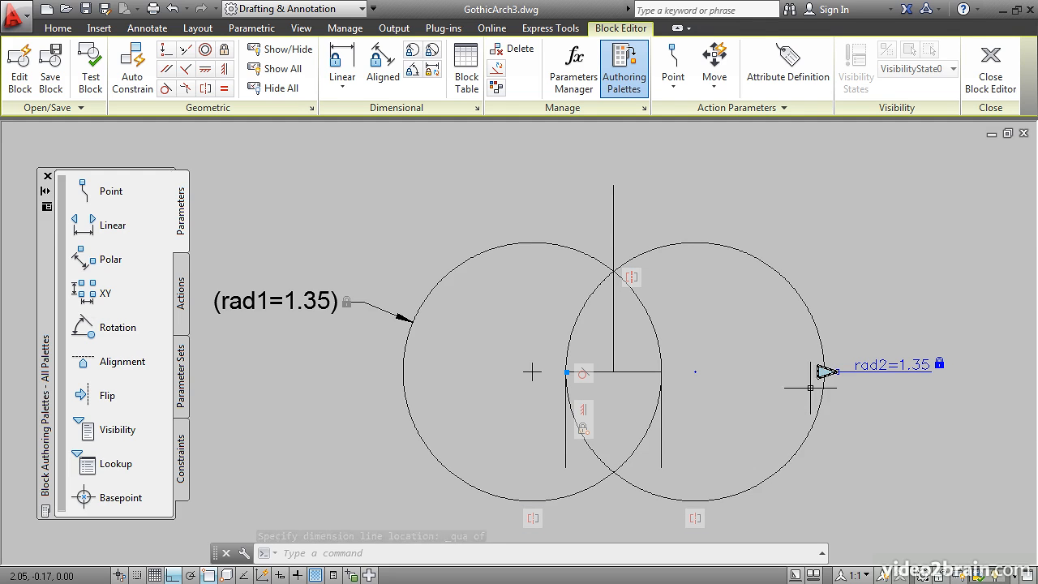
Set the right circle's radius parameter to 2
double_click(869, 367)
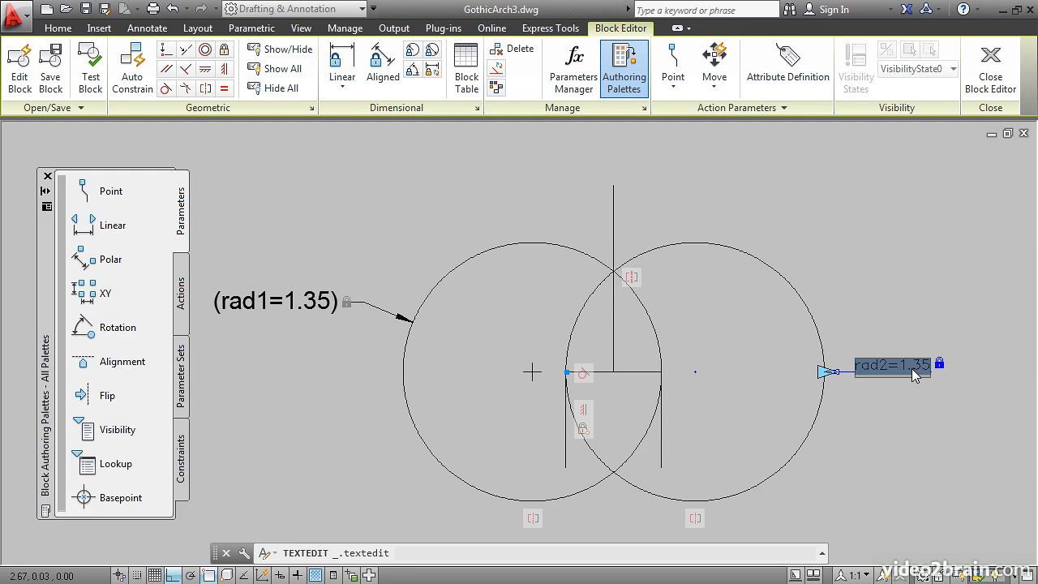
left_click(903, 366)
left_click_drag(903, 367, 934, 370)
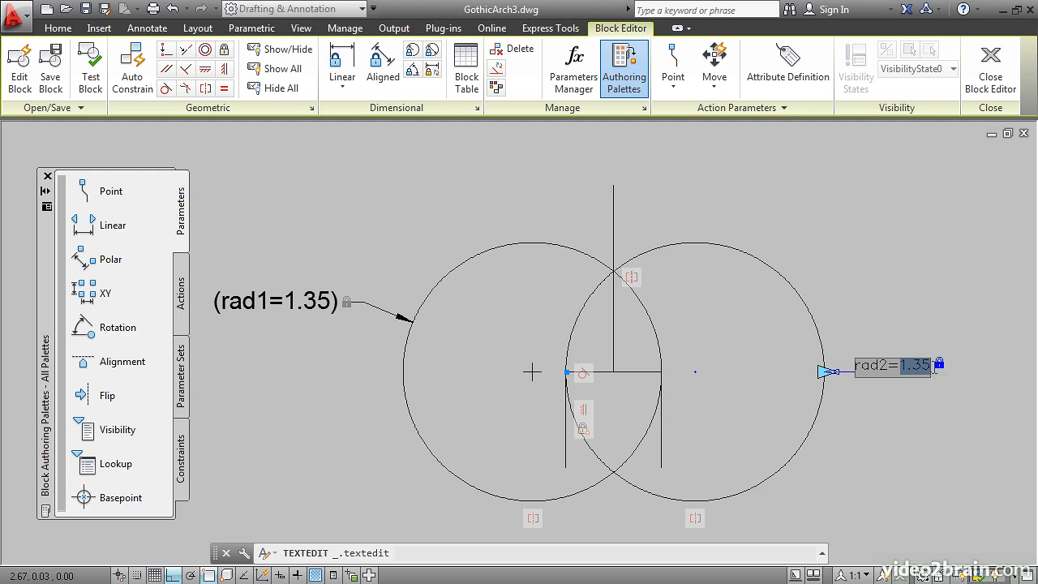
type("2")
key("Return")
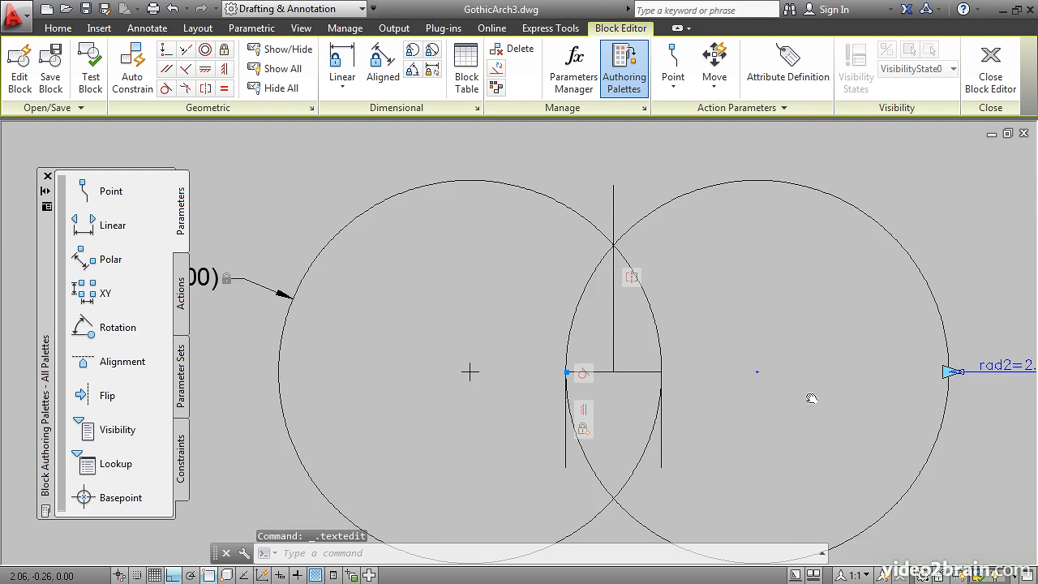
Convert the vertical centre line and the two vertical lines below the arch base to construction geometry
middle_click_drag(812, 398, 740, 364)
scroll(740, 364, "down", 2)
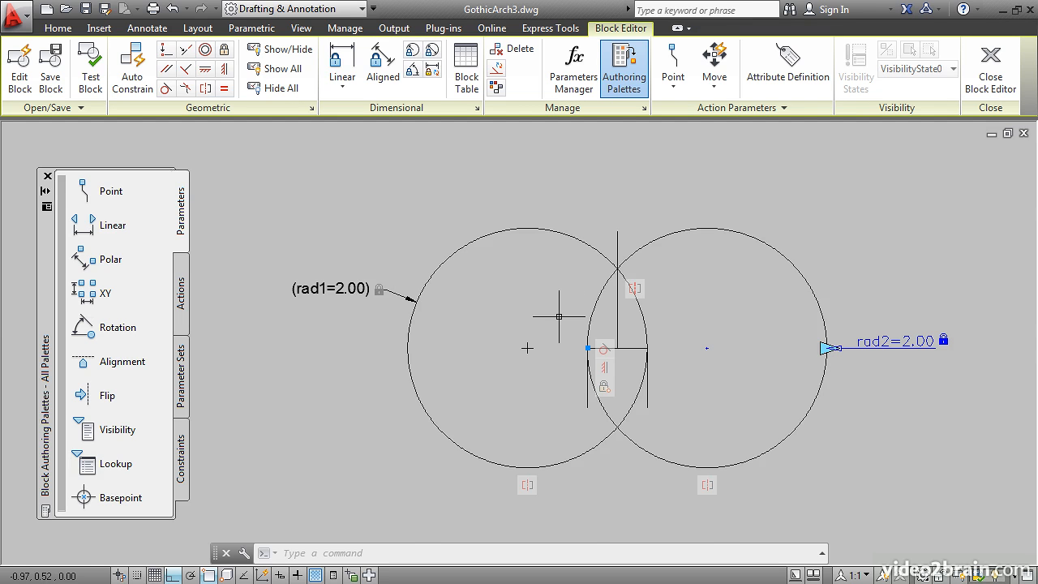
scroll(559, 316, "up", 2)
middle_click_drag(486, 317, 440, 285)
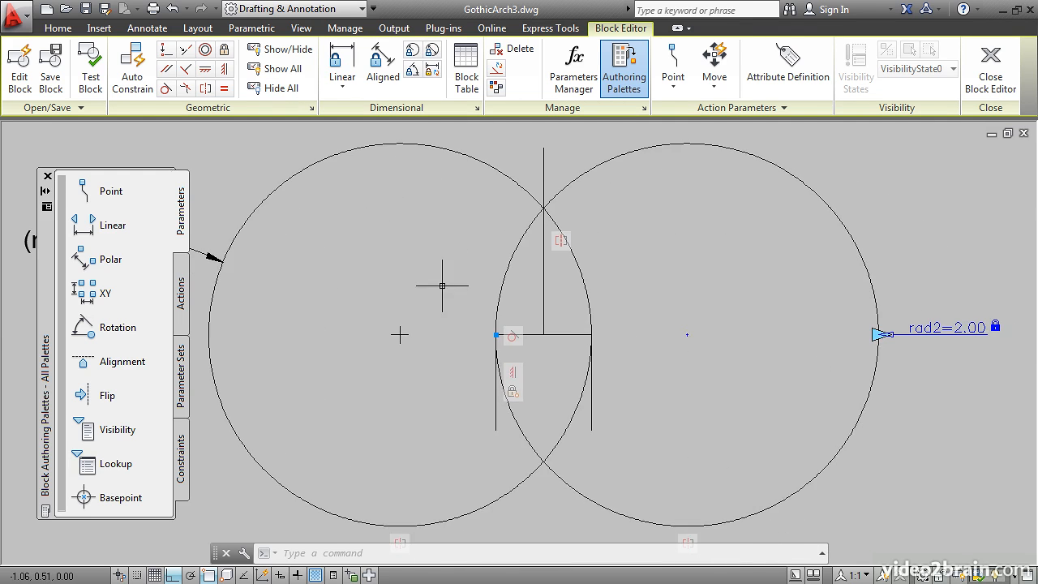
left_click(497, 69)
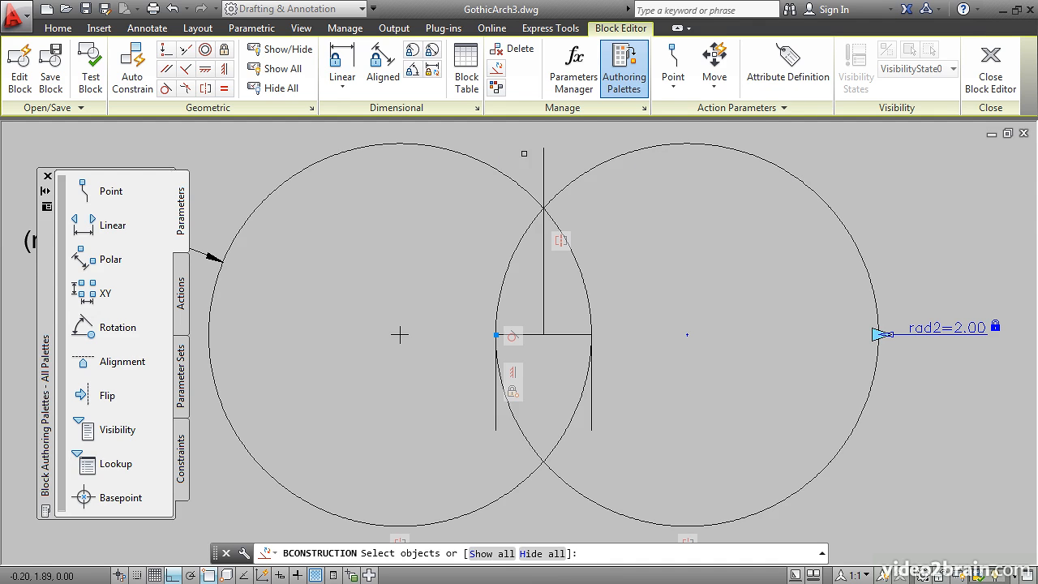
left_click(542, 165)
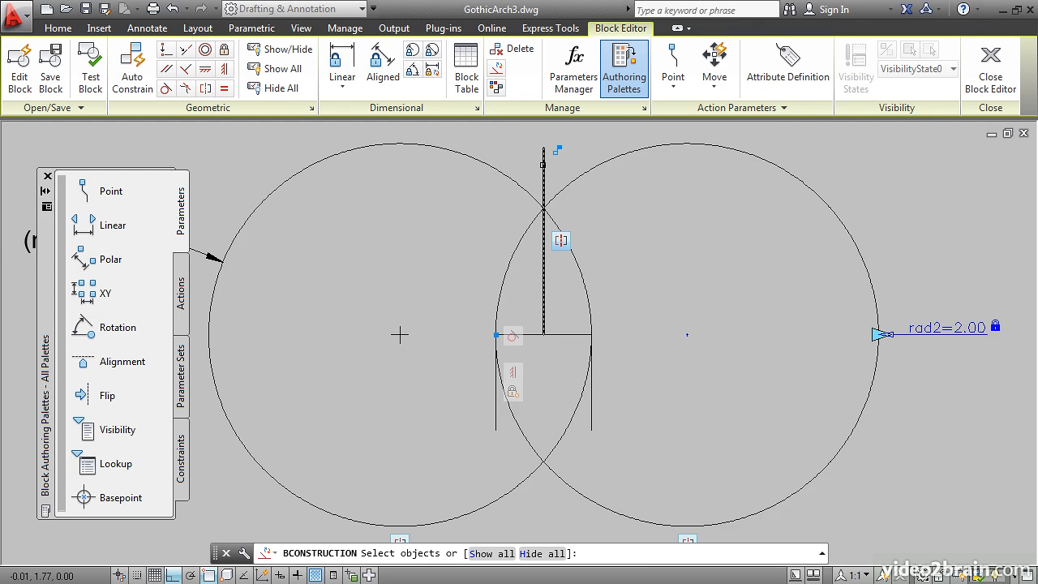
key("Return")
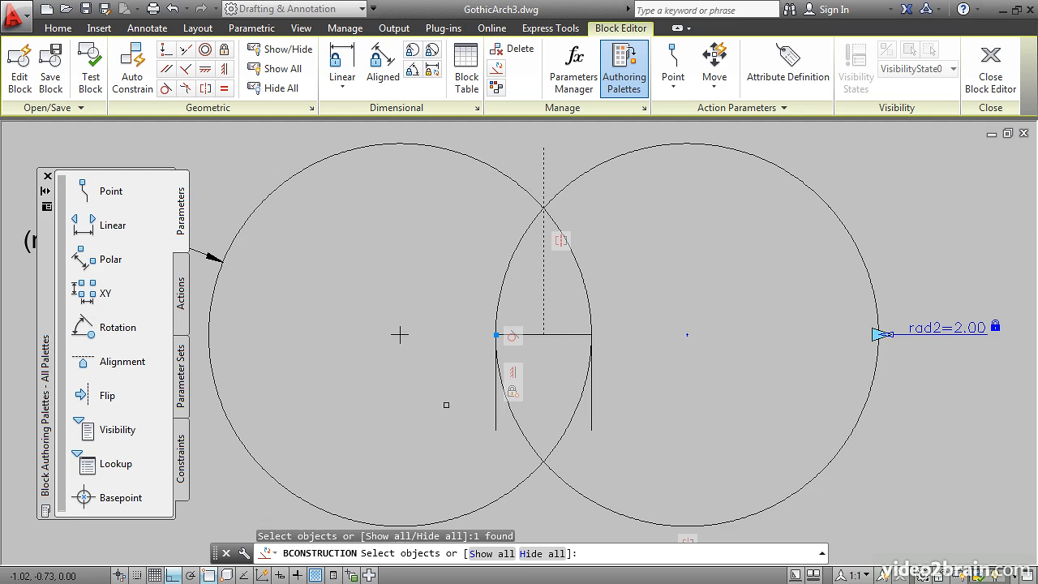
left_click(495, 413)
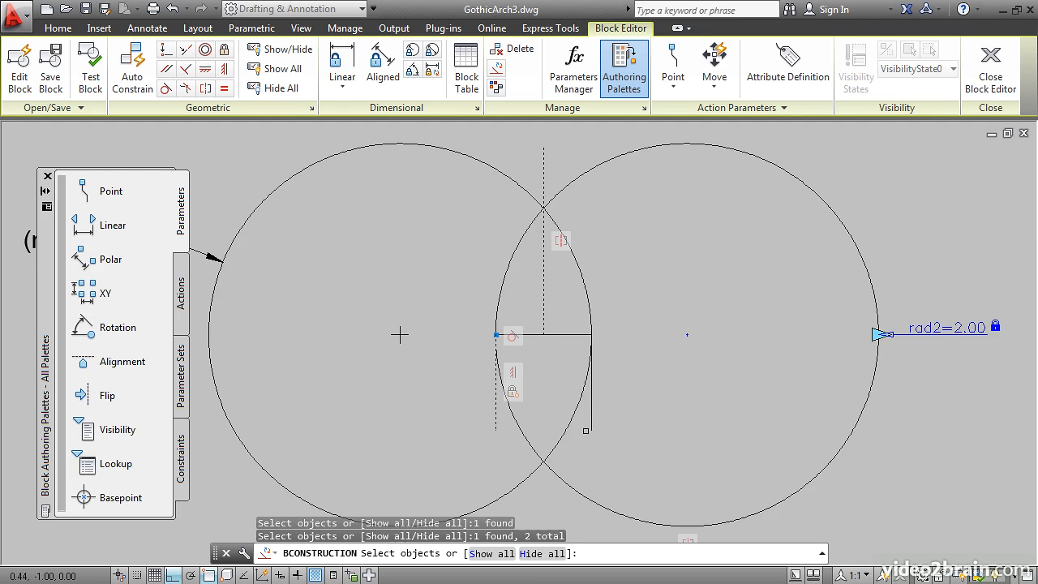
left_click(593, 417)
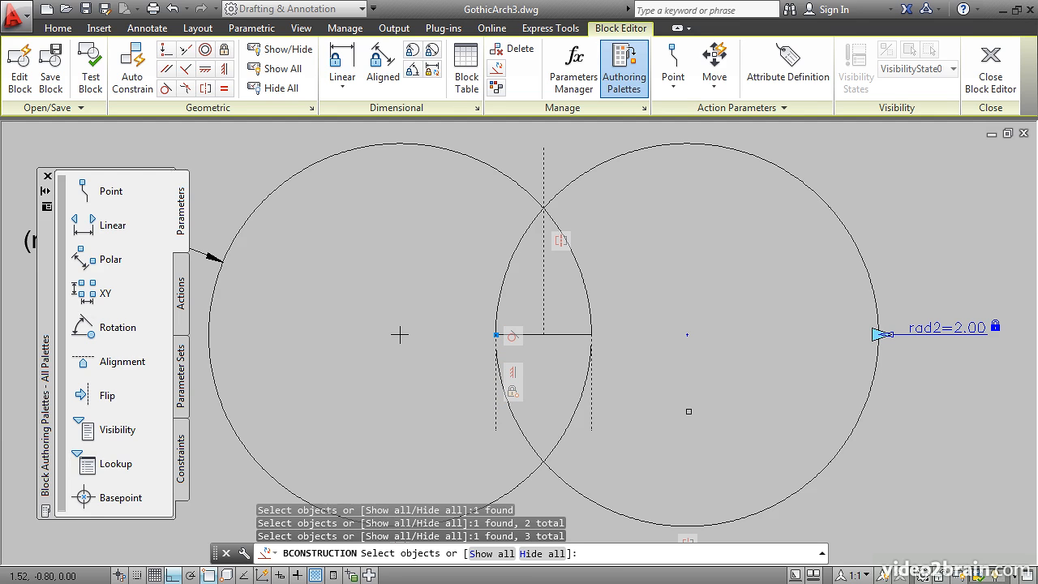
key("Return")
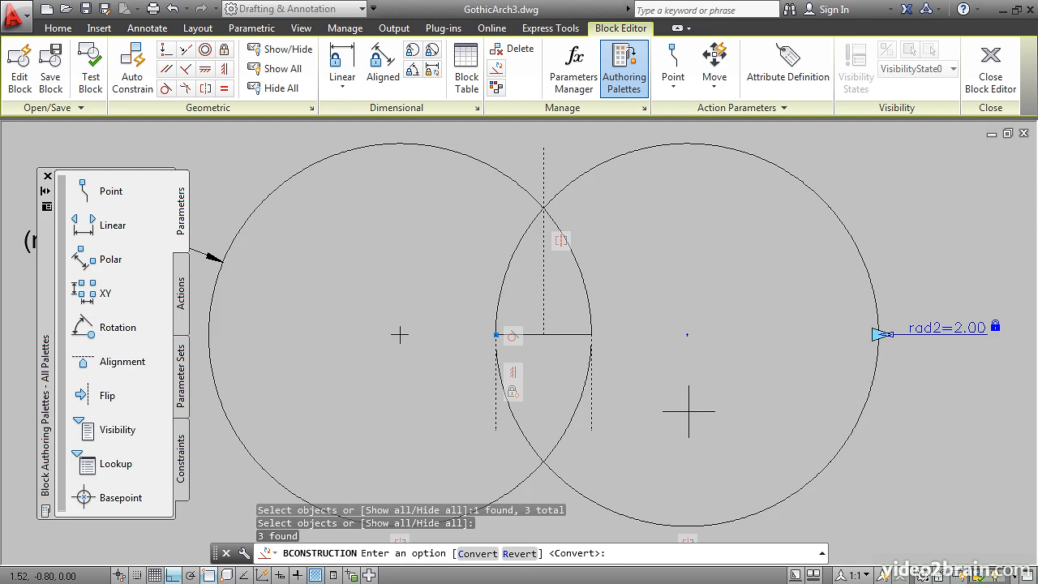
key("Return")
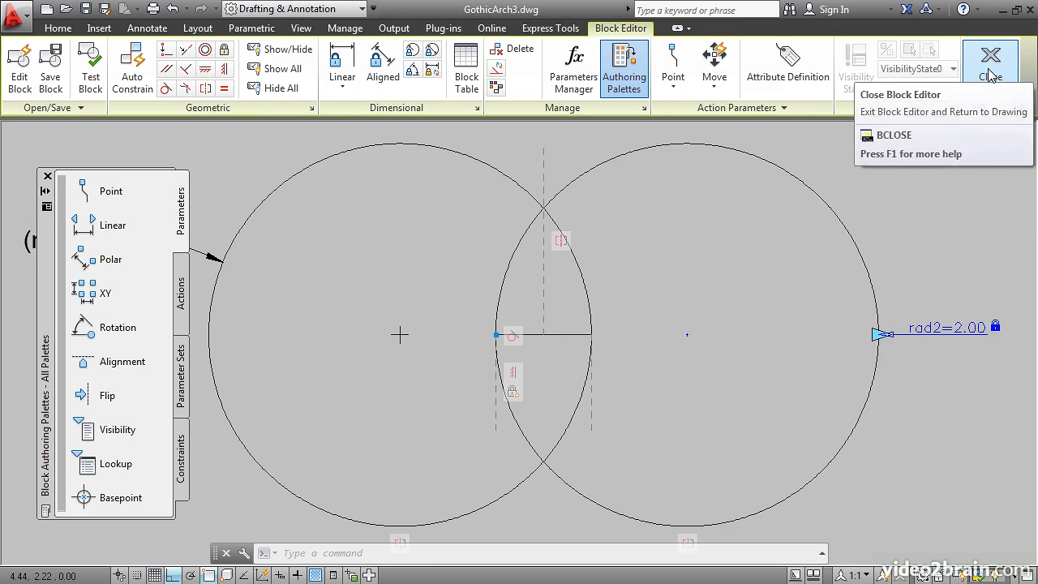
Close the block editor and save the changes to the block despite its incomplete constraints
left_click(987, 96)
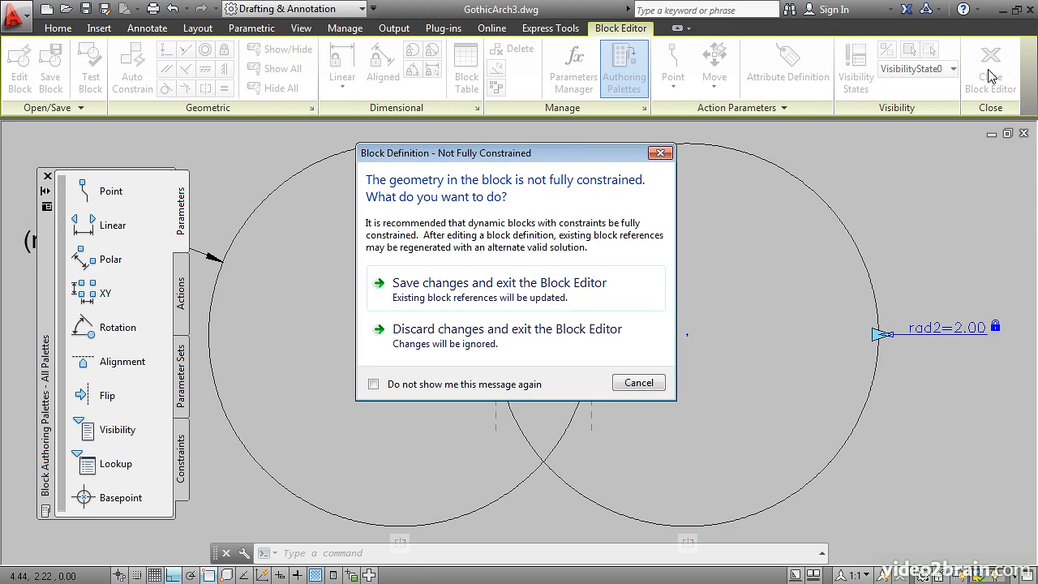
left_click(531, 297)
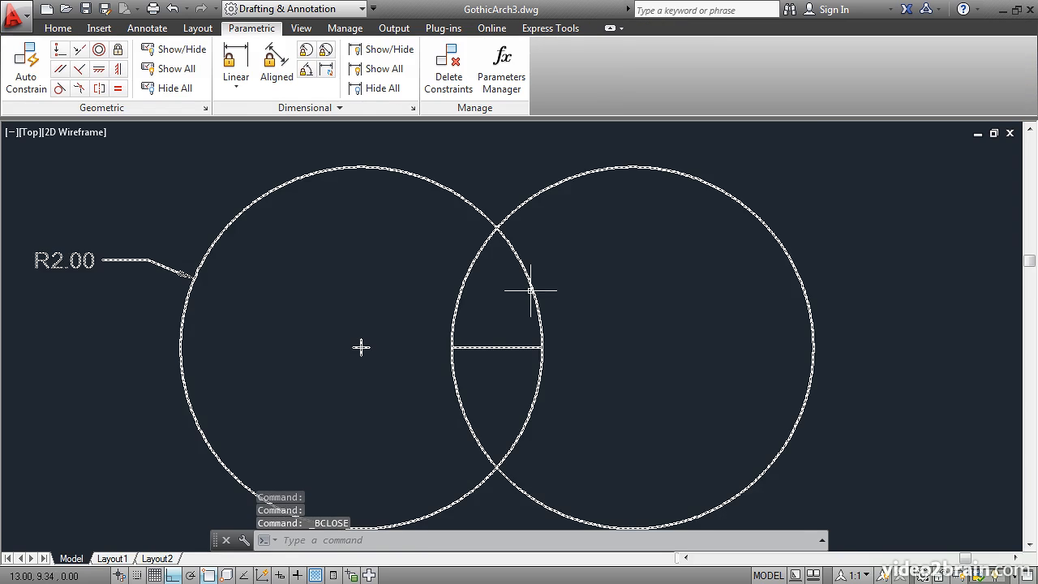
scroll(615, 338, "up", 2)
scroll(614, 337, "down", 4)
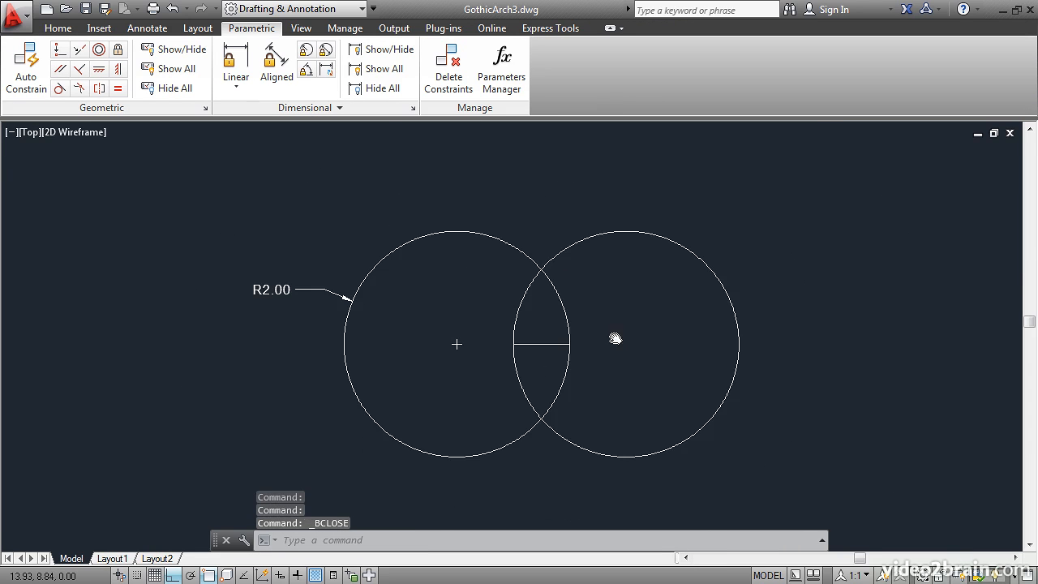
Stretch the block by its radius grip down to a radius of about 1.30, and enlarge it to about 2.69
left_click(579, 233)
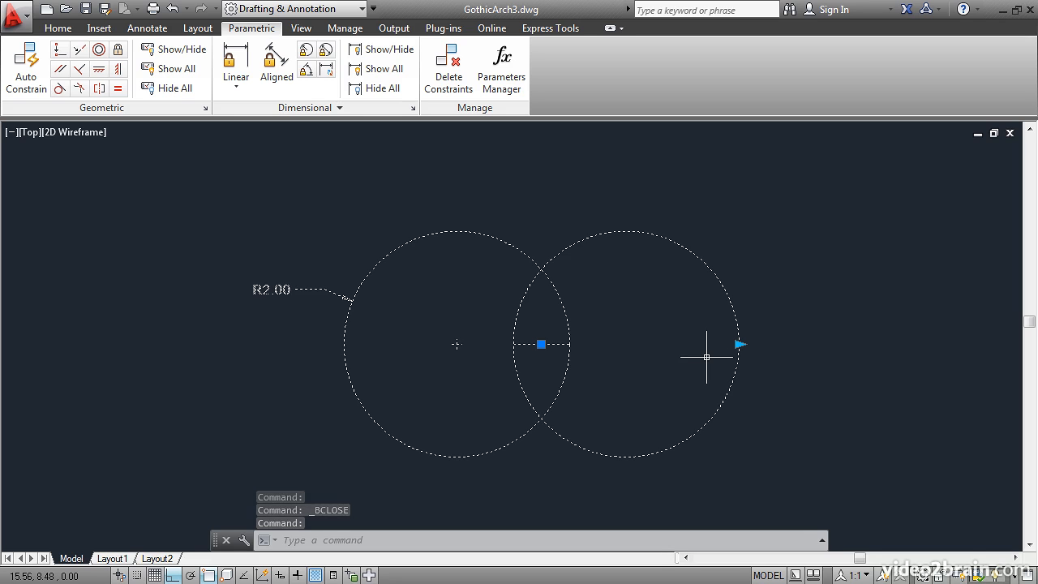
left_click(736, 346)
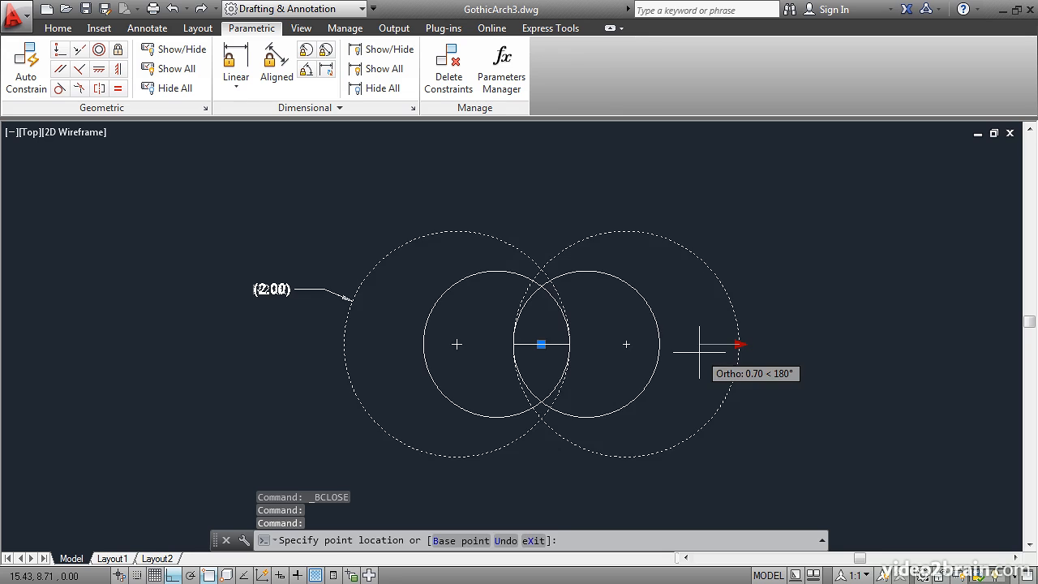
left_click(699, 351)
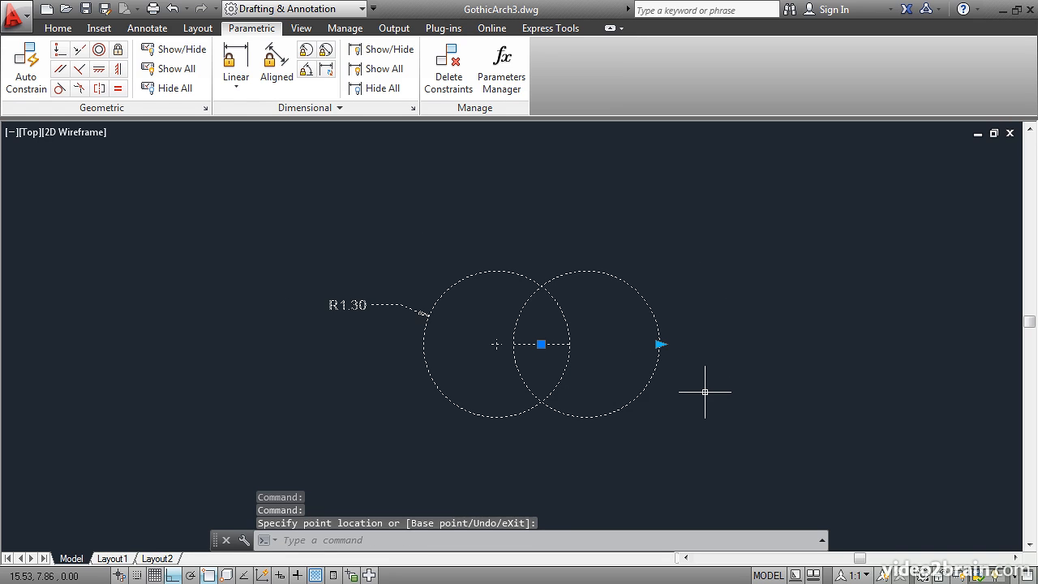
left_click(660, 344)
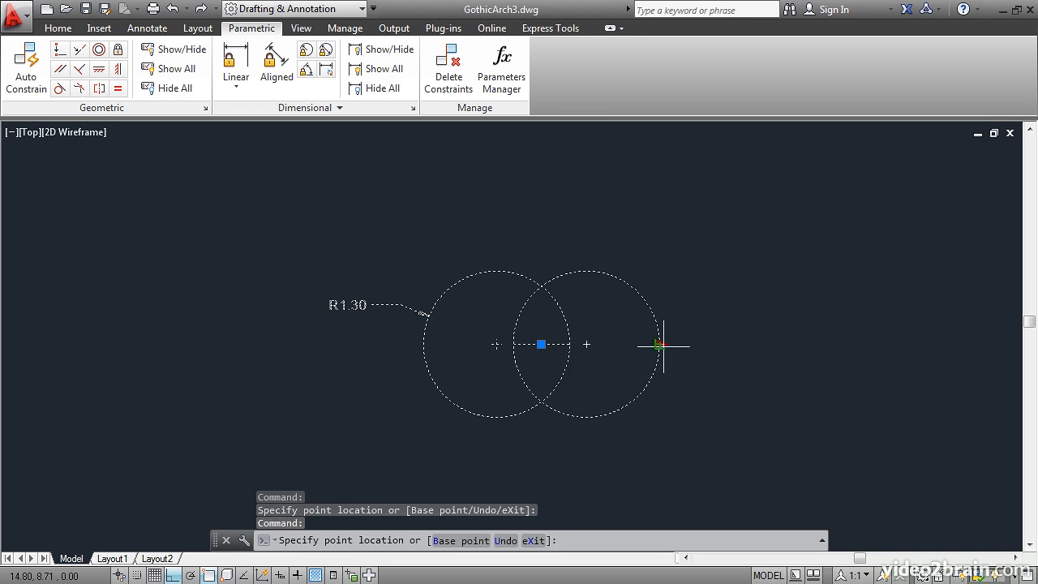
left_click(738, 358)
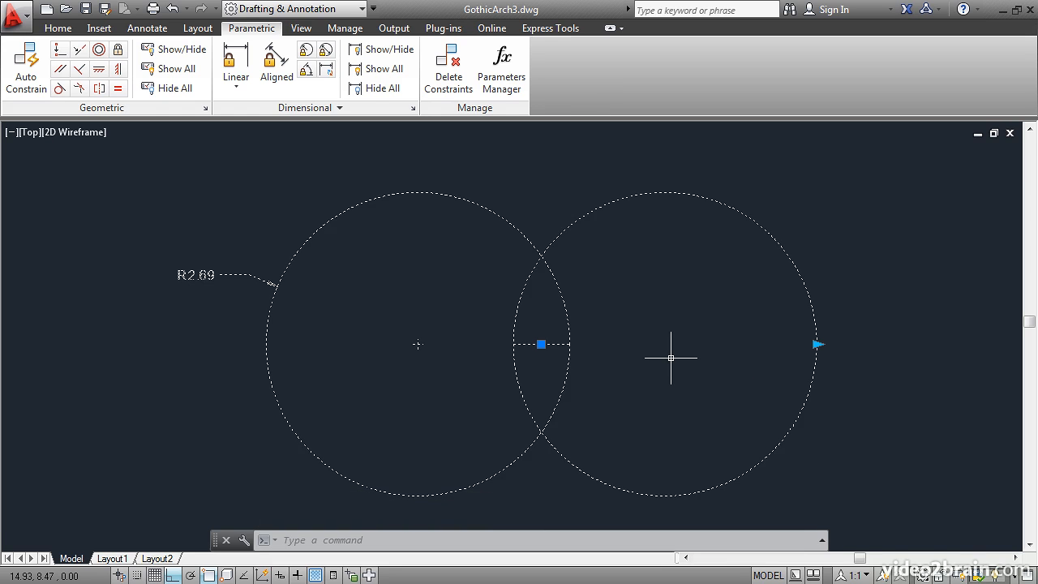
key("Escape")
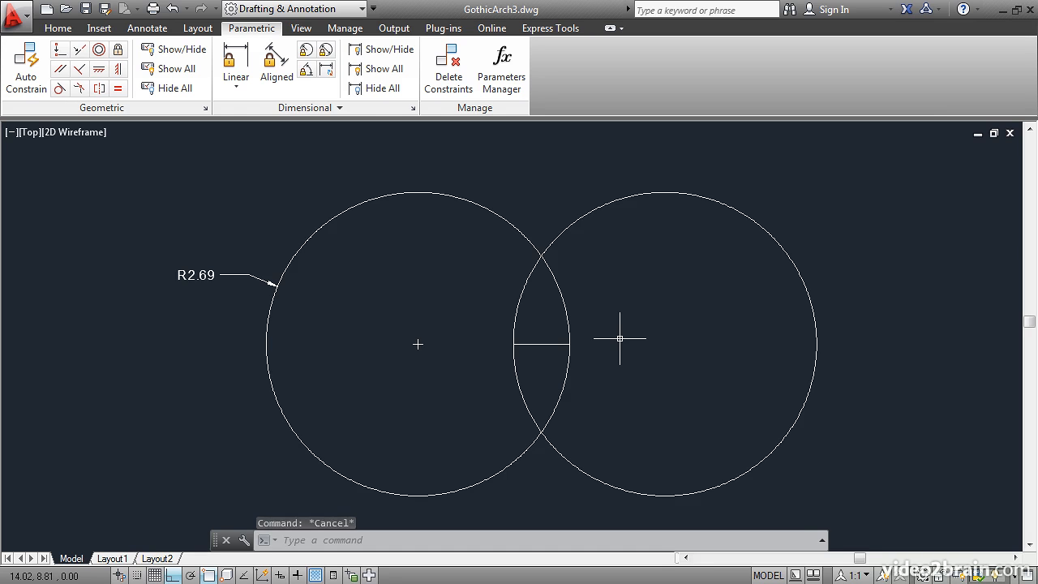
Hatch the pointed arch area above the base line between the two circles with an associative solid green fill
type("H")
key("Return")
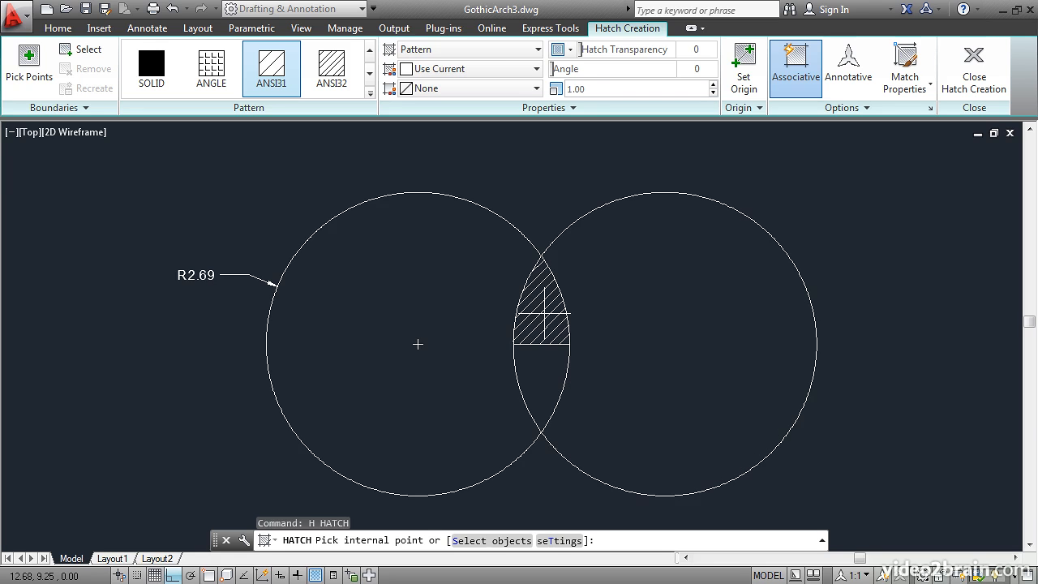
left_click(543, 313)
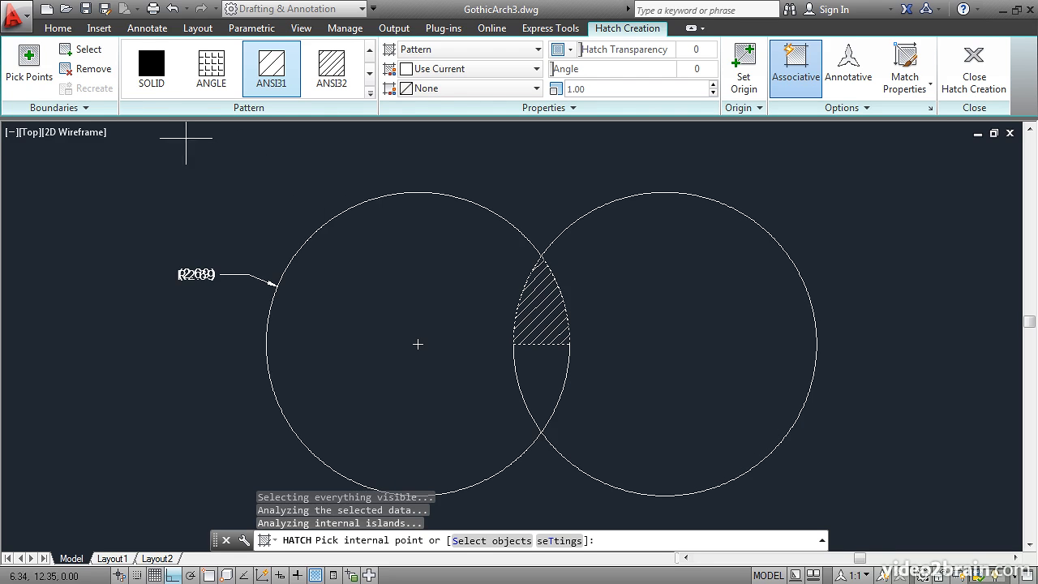
left_click(150, 72)
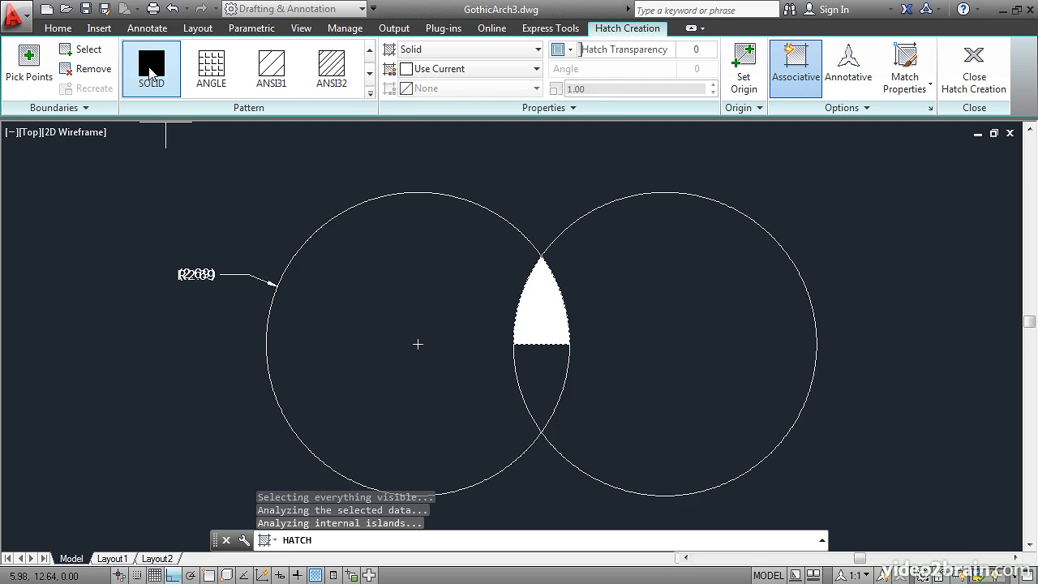
left_click(476, 77)
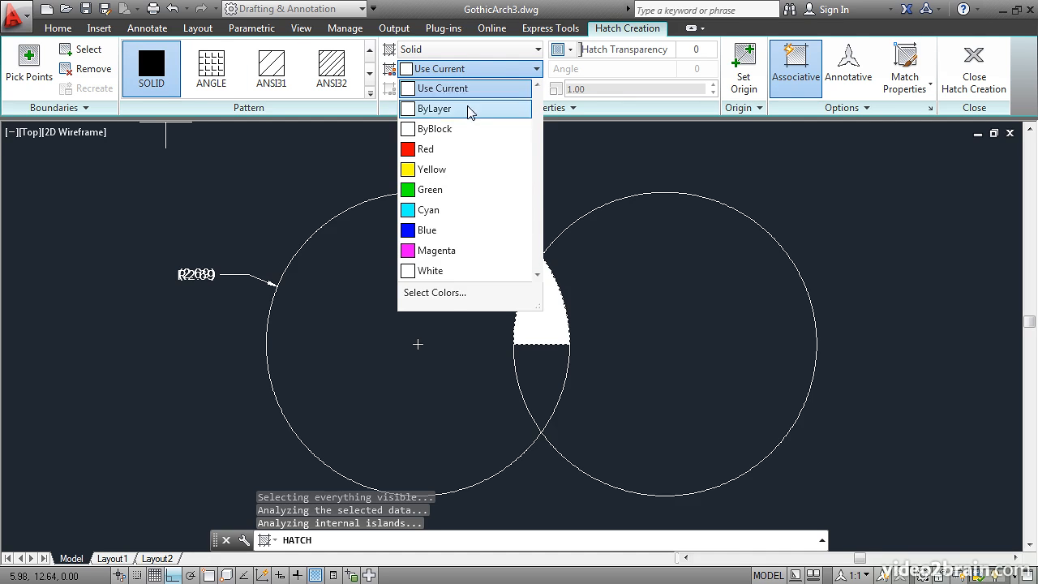
left_click(446, 190)
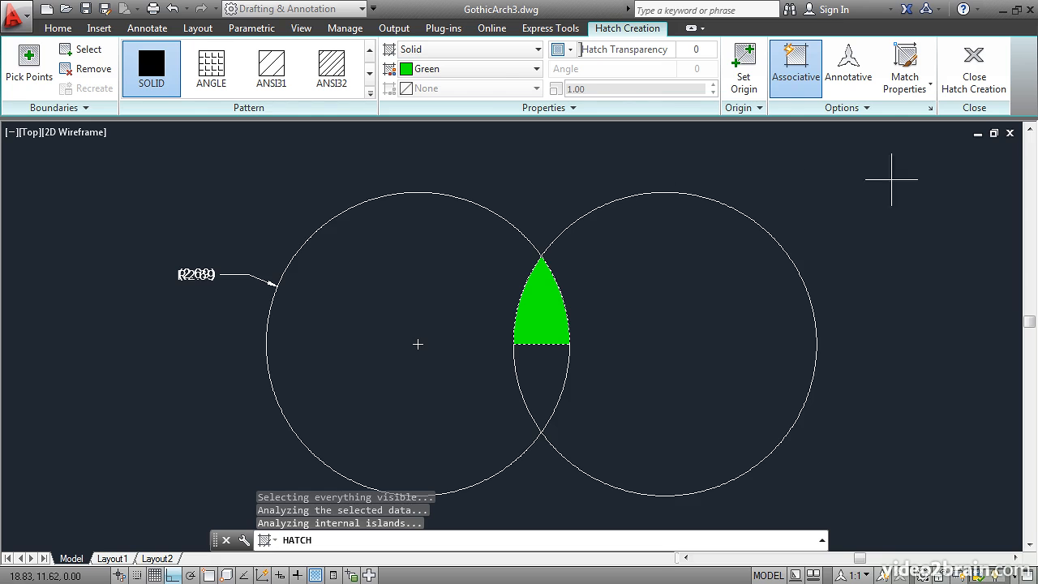
left_click(972, 78)
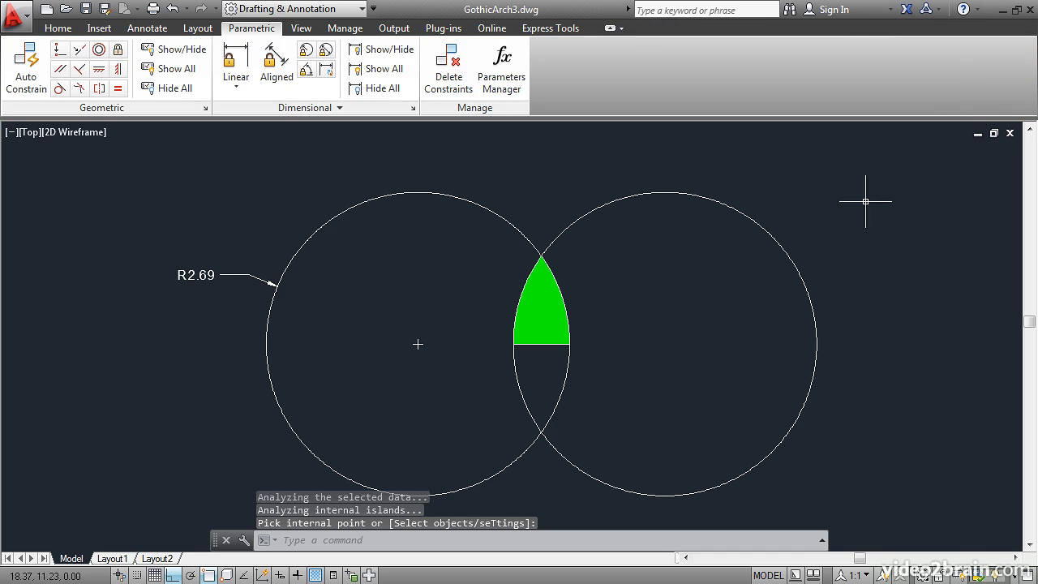
Shrink the block with its radius grip to a radius of about 1.45 and deselect it
left_click(787, 256)
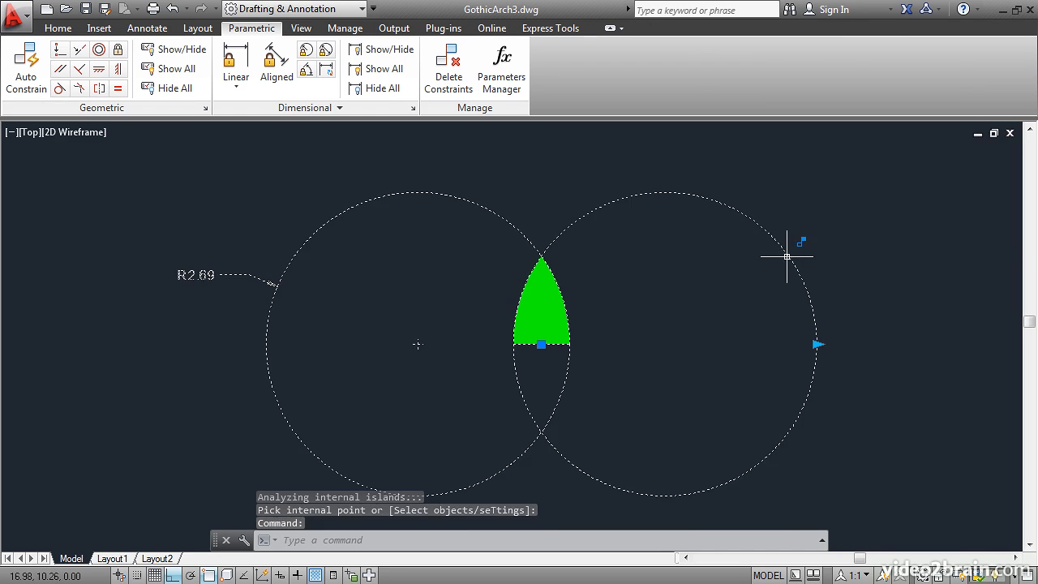
left_click(817, 344)
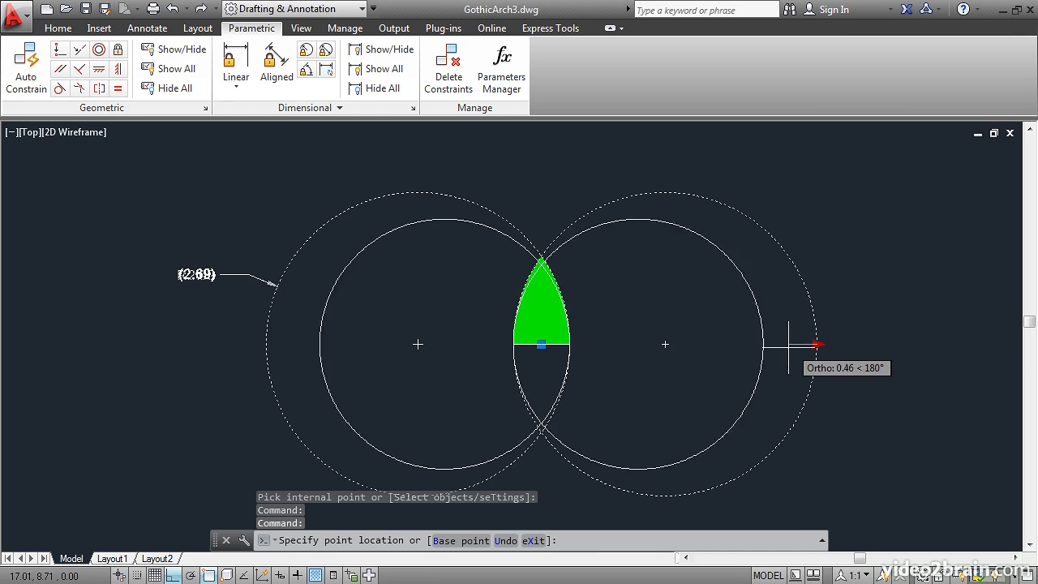
left_click(747, 352)
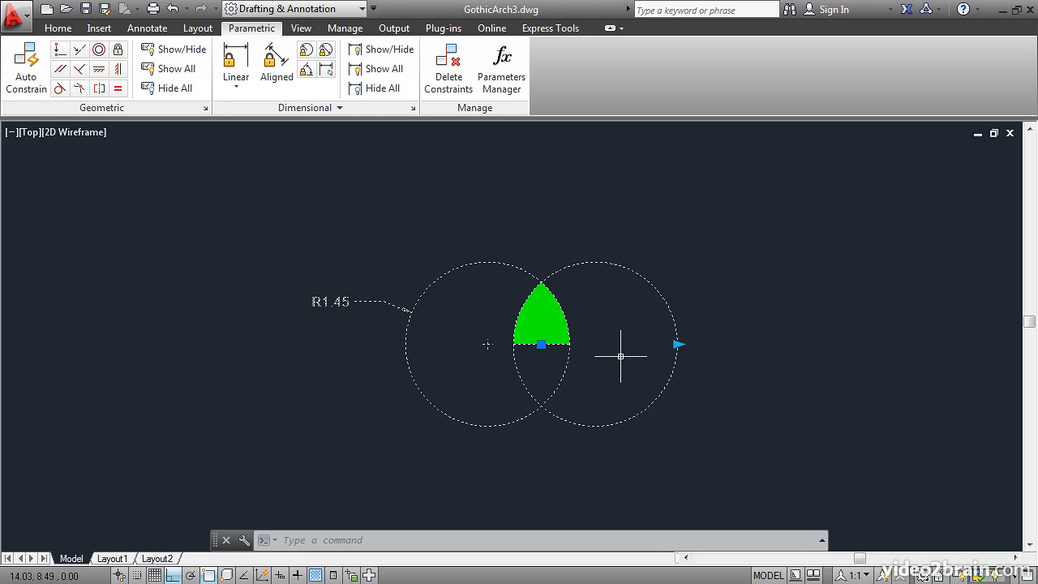
key("Escape")
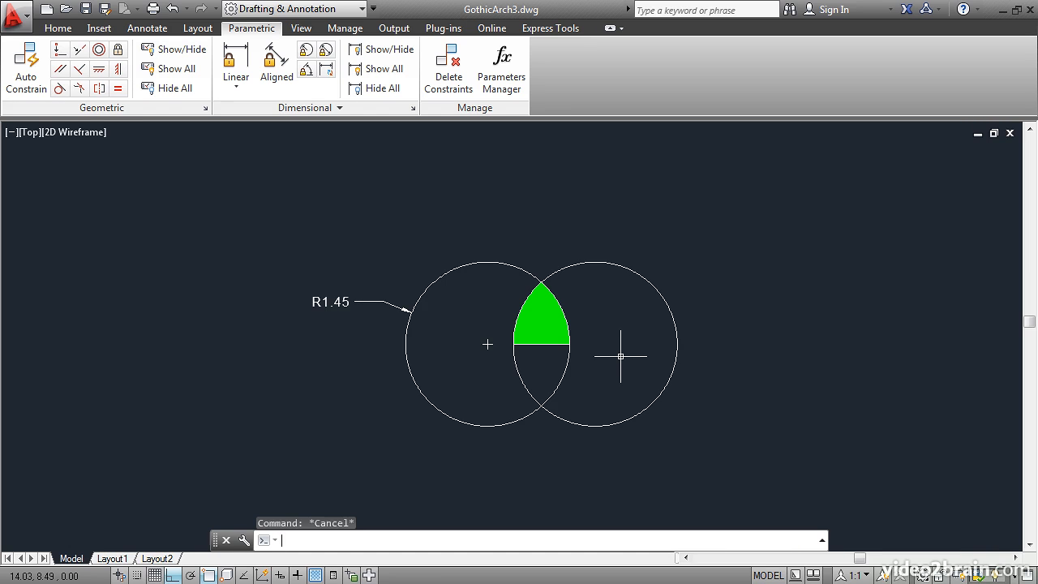